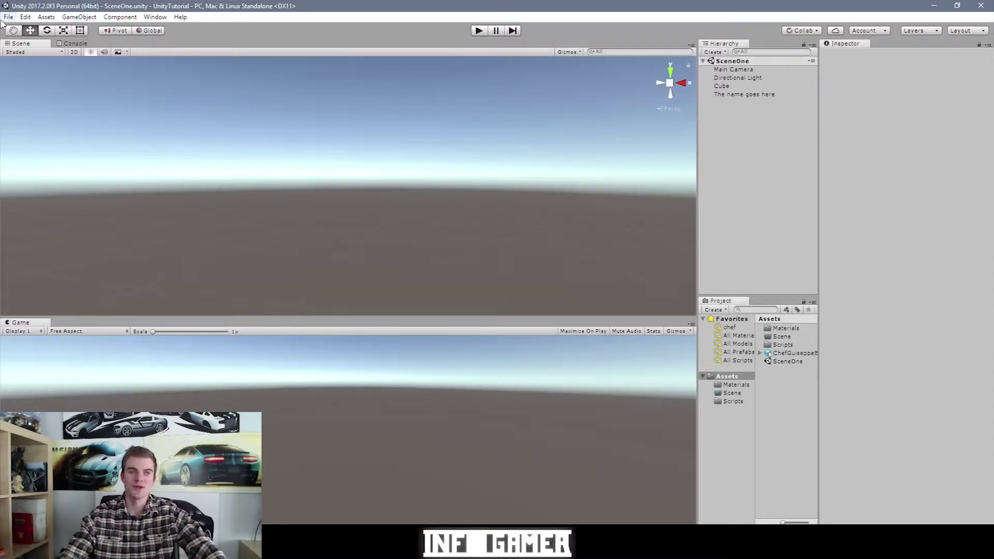
- Look through the editor's main menus, then dismiss them without choosing anything
{"action": "left_click", "coordinate": [47, 16]}
{"action": "mouse_move", "coordinate": [9, 17]}
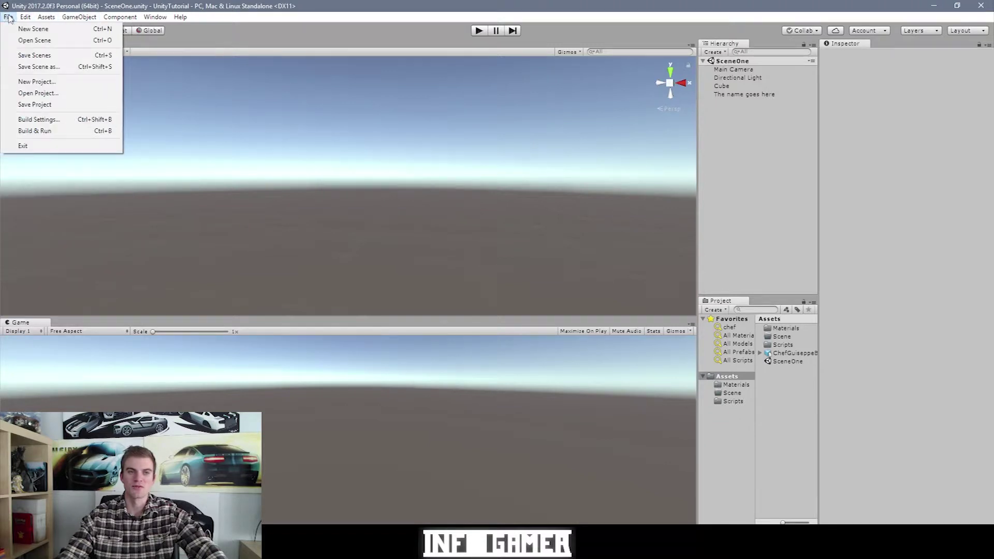
{"action": "left_click", "coordinate": [370, 8]}
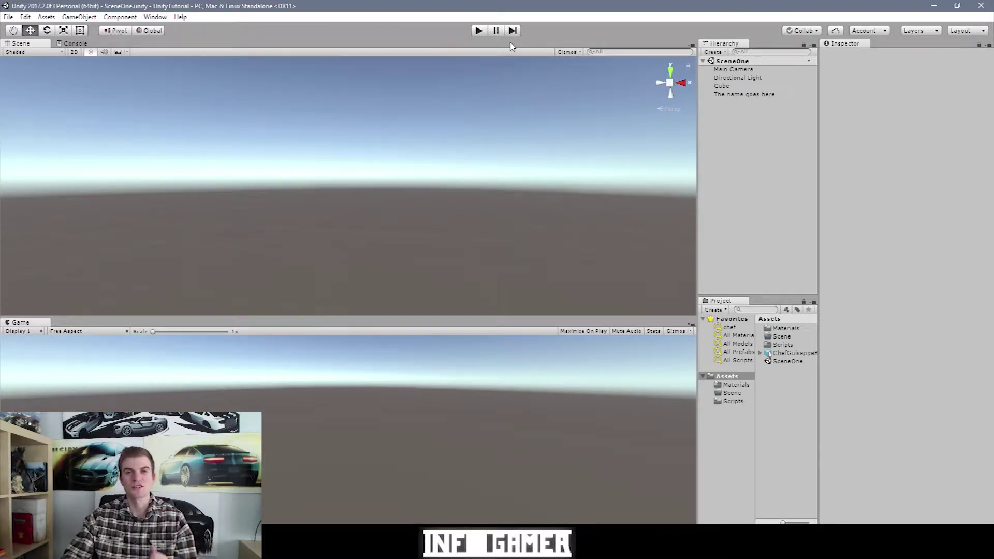
- Remove the old cube and text objects, then add a new 3D Cube to the scene
{"action": "key", "text": "ctrl+z"}
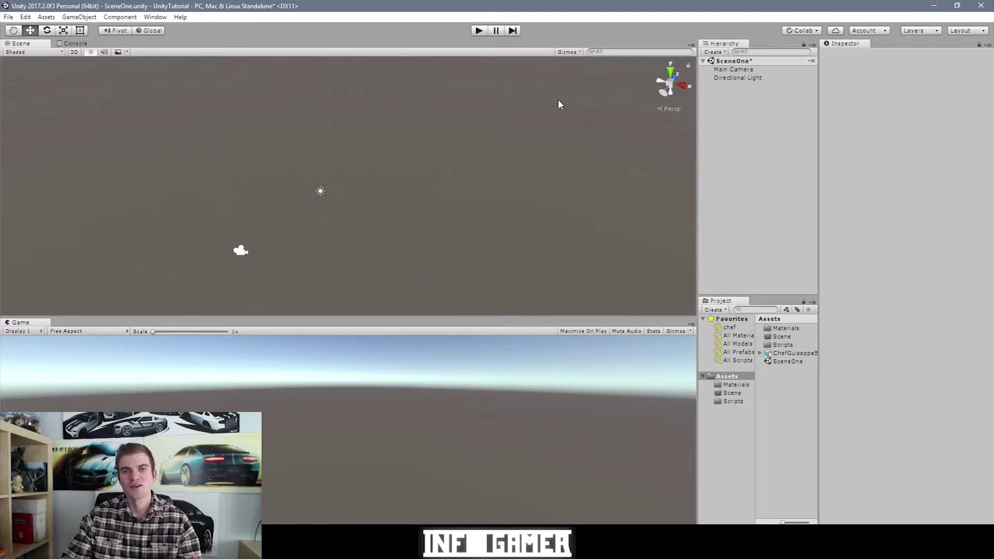
{"action": "left_click", "coordinate": [724, 53]}
{"action": "mouse_move", "coordinate": [727, 87]}
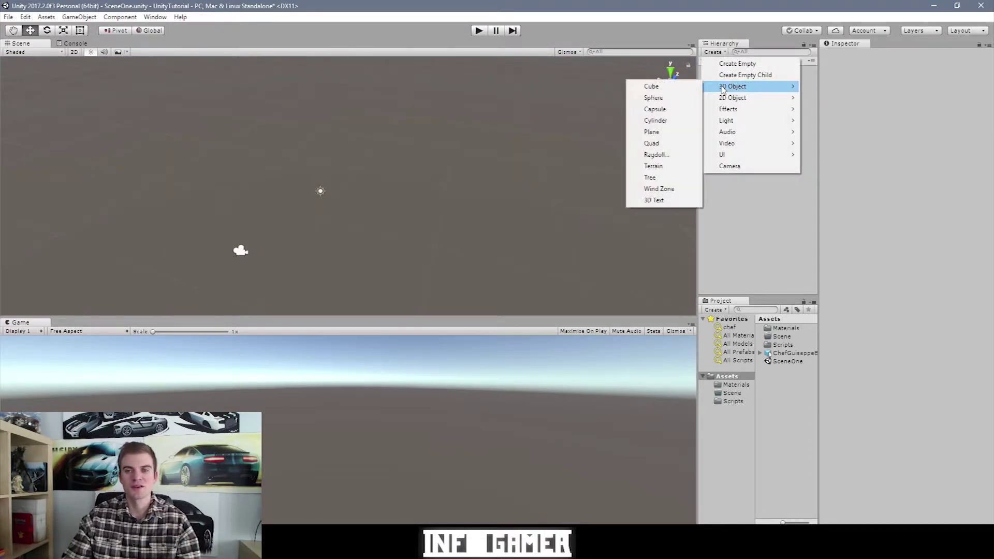
{"action": "left_click", "coordinate": [685, 88]}
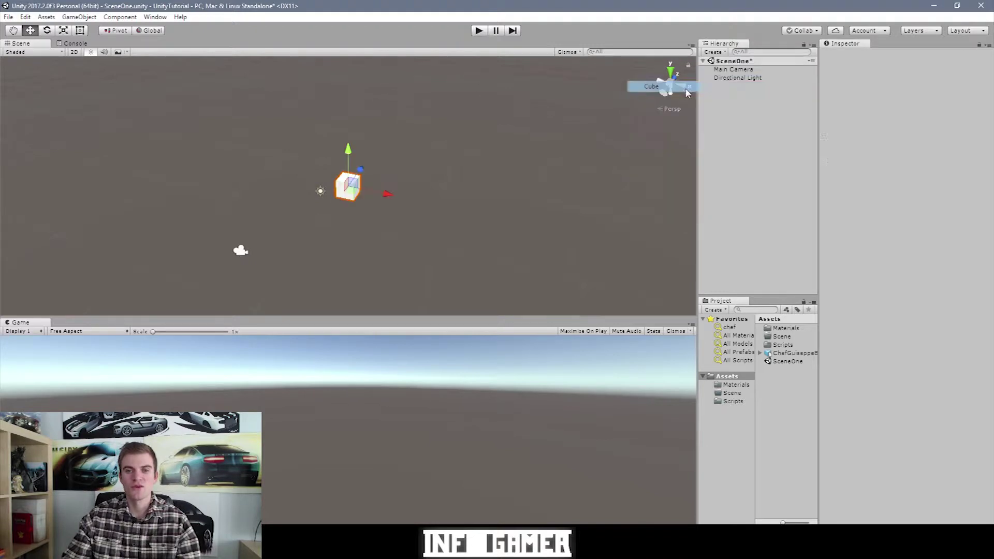
- Set the new Cube's Transform position to X 0, Y 0, Z 0
{"action": "left_click", "coordinate": [908, 87]}
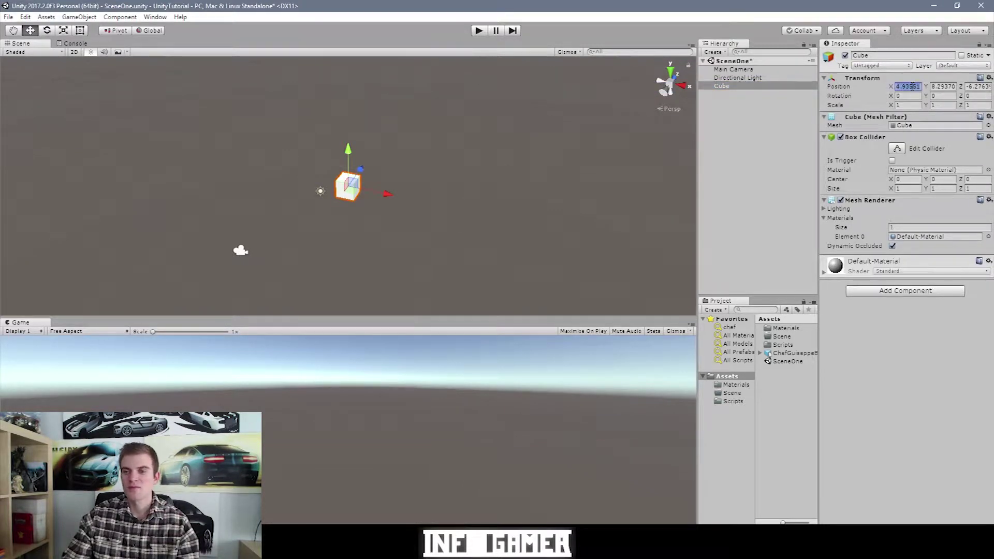
{"action": "type", "text": "0"}
{"action": "key", "text": "Tab"}
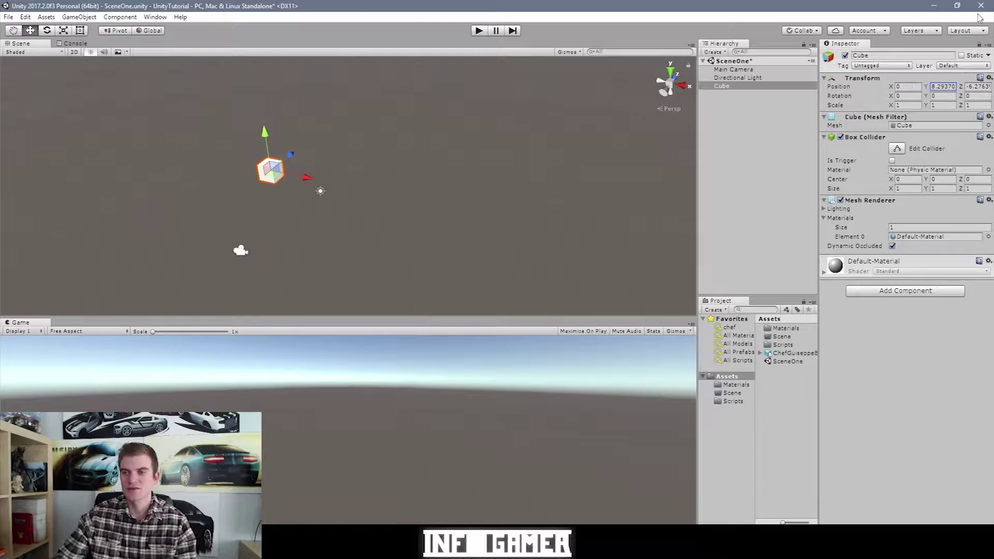
{"action": "type", "text": "0"}
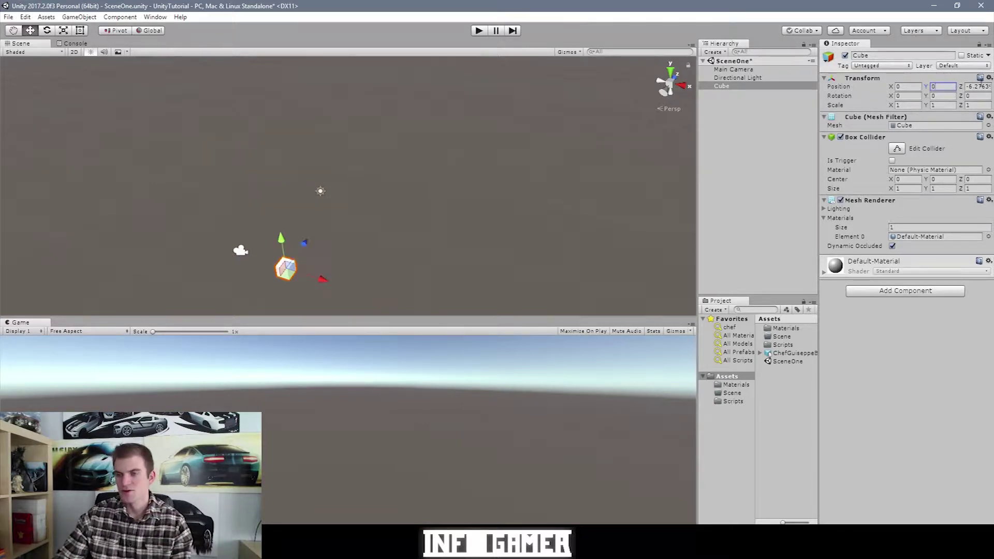
{"action": "left_click", "coordinate": [972, 87]}
{"action": "type", "text": "0"}
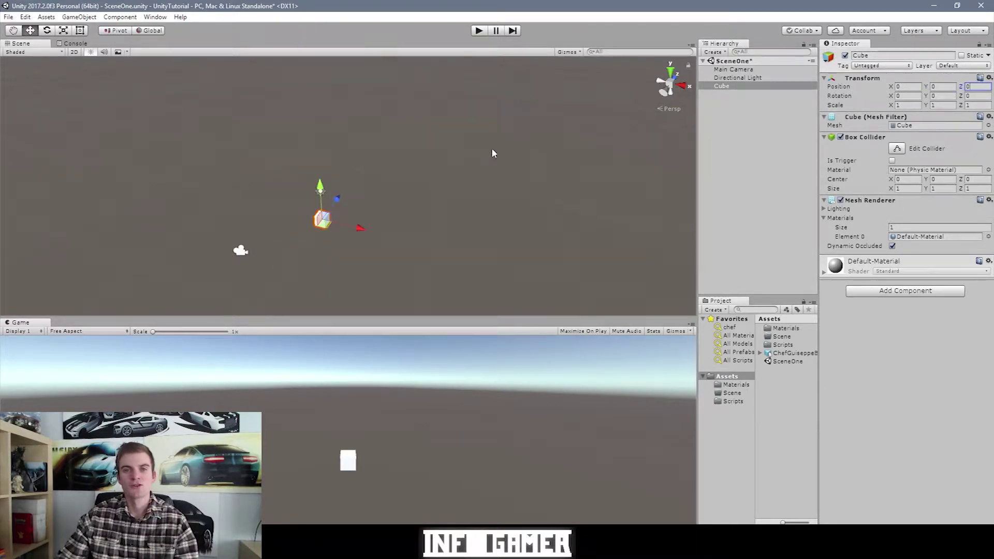
- Play the scene, enlarge the Game view with the splitter, then stop play mode with Ctrl+P
{"action": "left_click", "coordinate": [478, 31]}
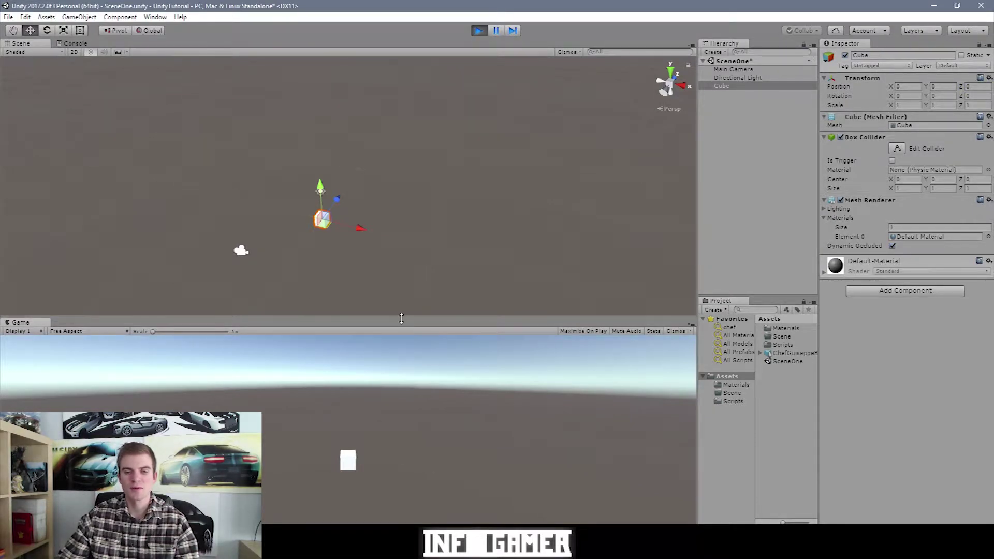
{"action": "left_click_drag", "start_coordinate": [403, 317], "coordinate": [406, 272]}
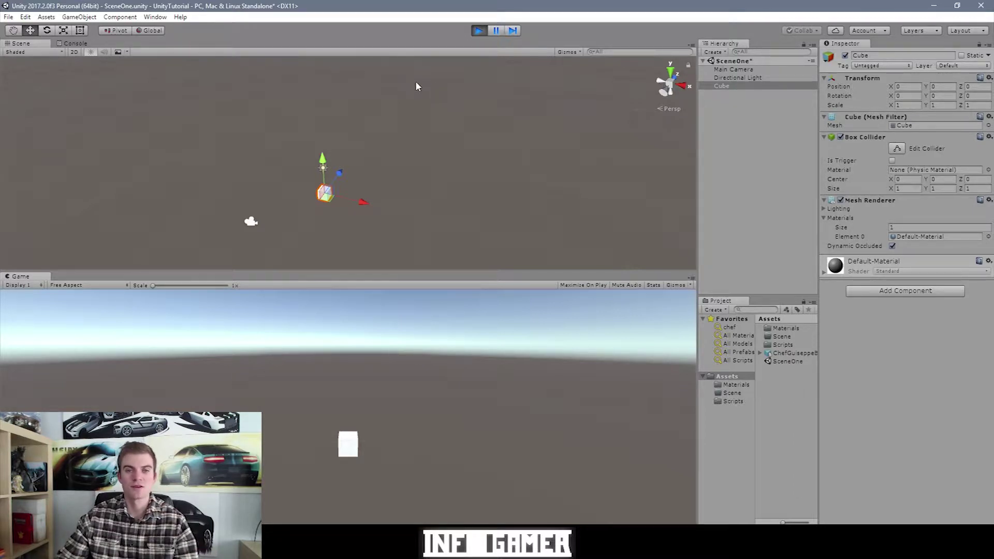
{"action": "key", "text": "ctrl+p"}
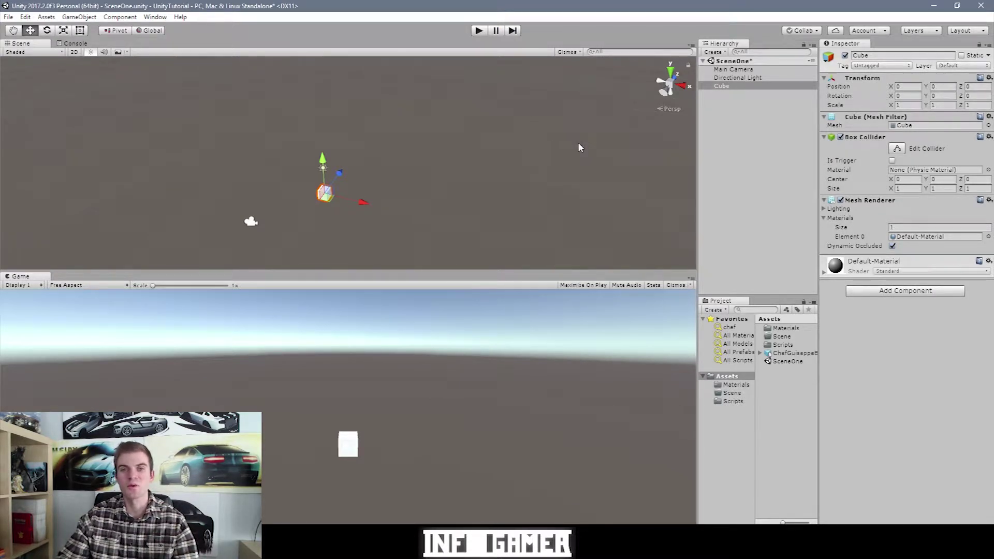
- Search Add Component for 'rigid' and add a Rigidbody to the Cube
{"action": "left_click", "coordinate": [899, 291]}
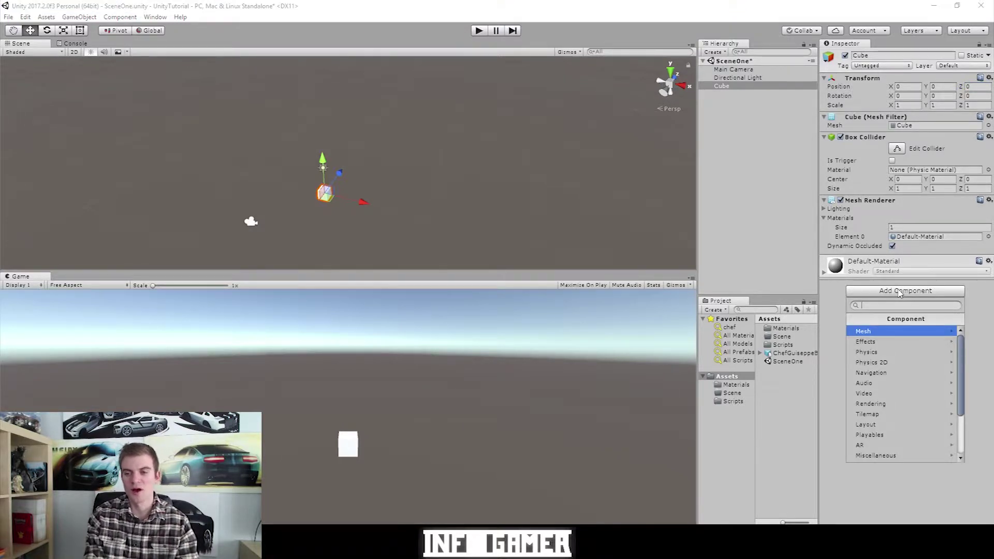
{"action": "type", "text": "rid"}
{"action": "key", "text": "BackSpace"}
{"action": "key", "text": "BackSpace"}
{"action": "type", "text": "igid"}
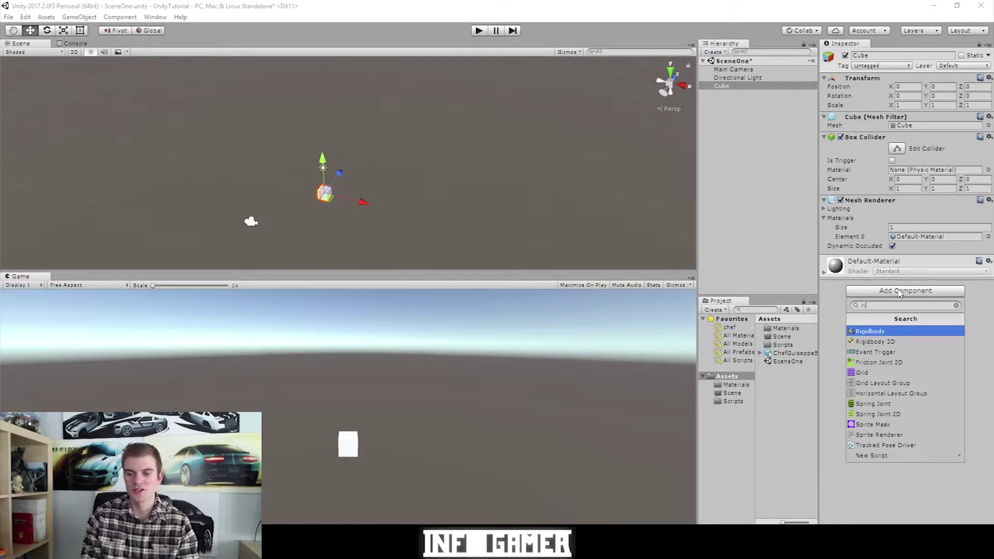
{"action": "key", "text": "Return"}
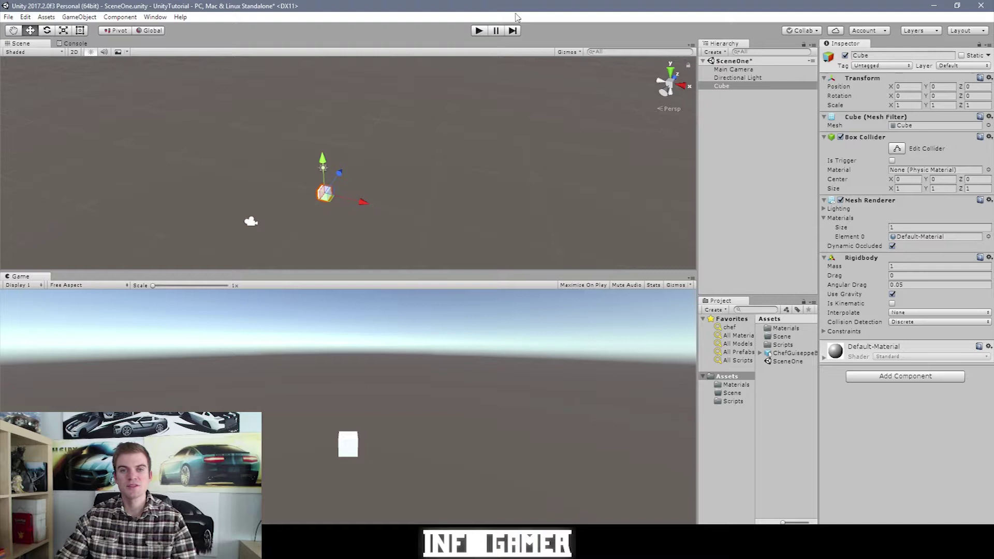
- Play the scene to watch the Rigidbody cube fall, stop it, and deselect the cube
{"action": "left_click", "coordinate": [478, 31]}
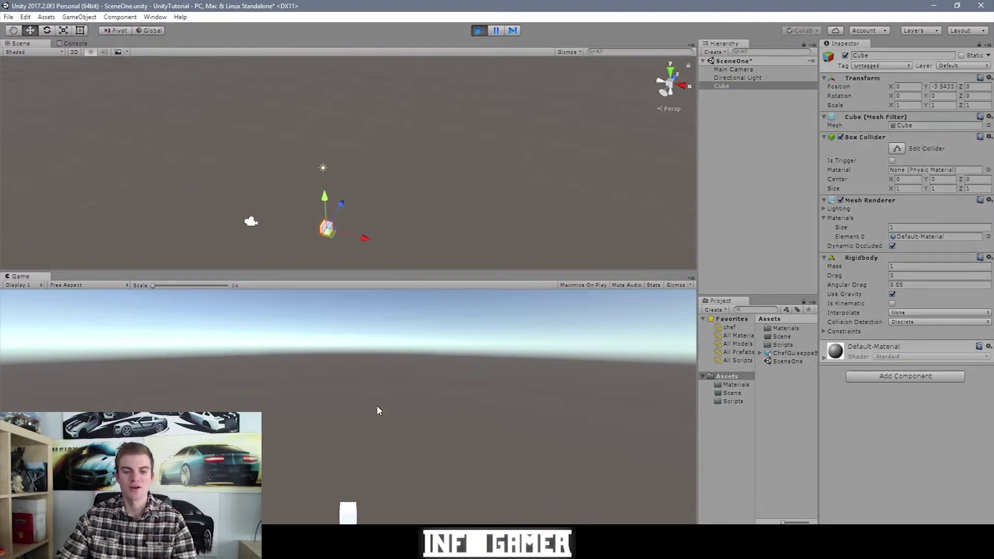
{"action": "left_click_drag", "start_coordinate": [332, 237], "coordinate": [340, 233], "text": "alt"}
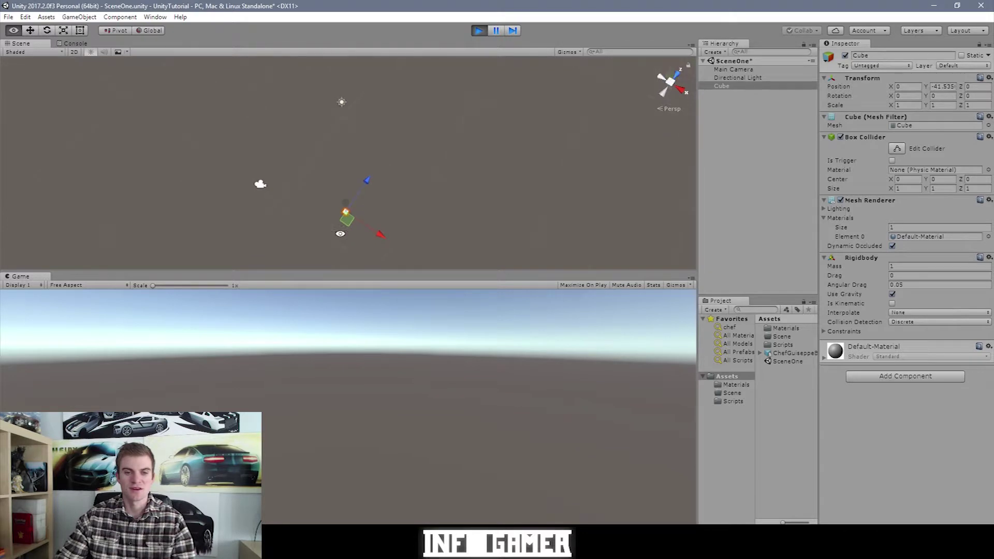
{"action": "key", "text": "ctrl+p"}
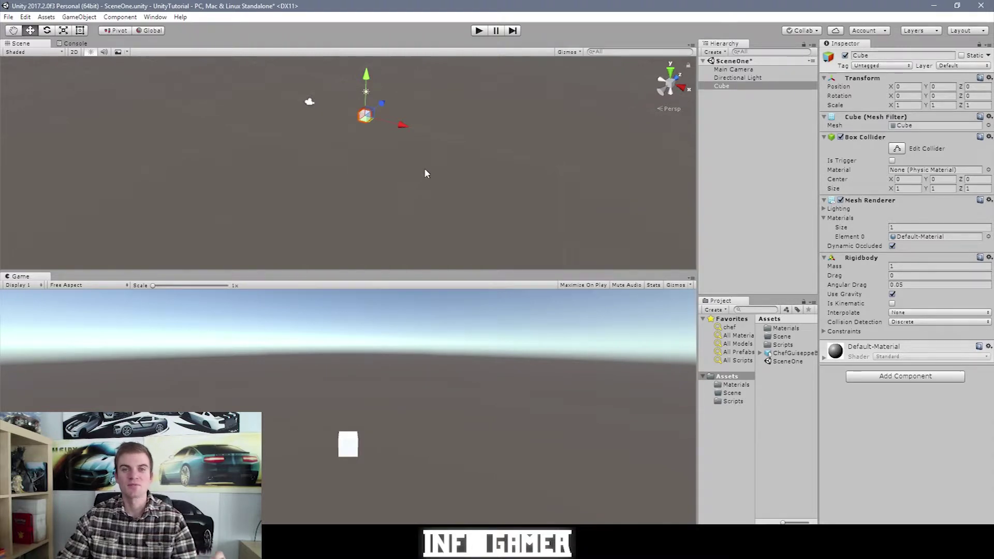
{"action": "left_click", "coordinate": [427, 182]}
- Create a Particle System and make it a child of the Cube in the Hierarchy
{"action": "left_click", "coordinate": [722, 52]}
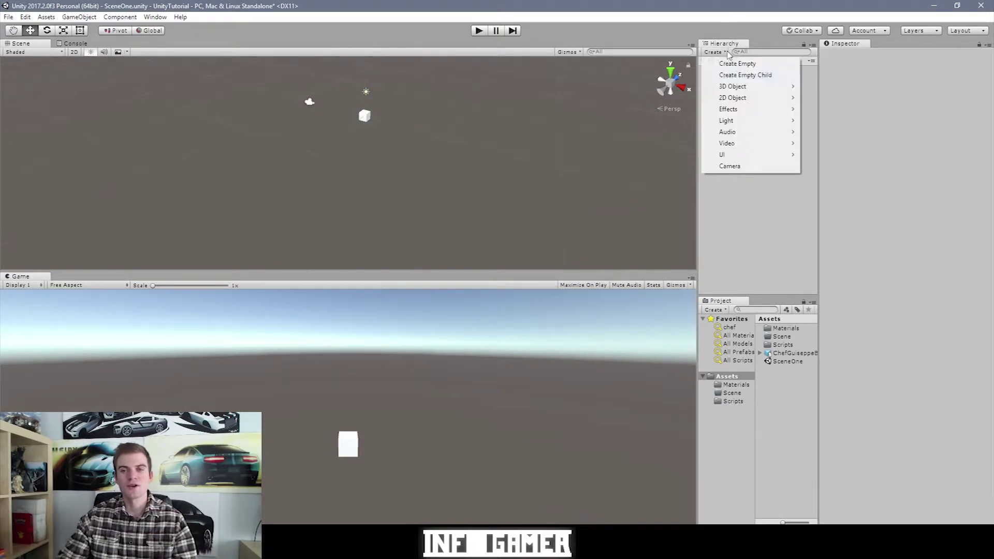
{"action": "mouse_move", "coordinate": [730, 109]}
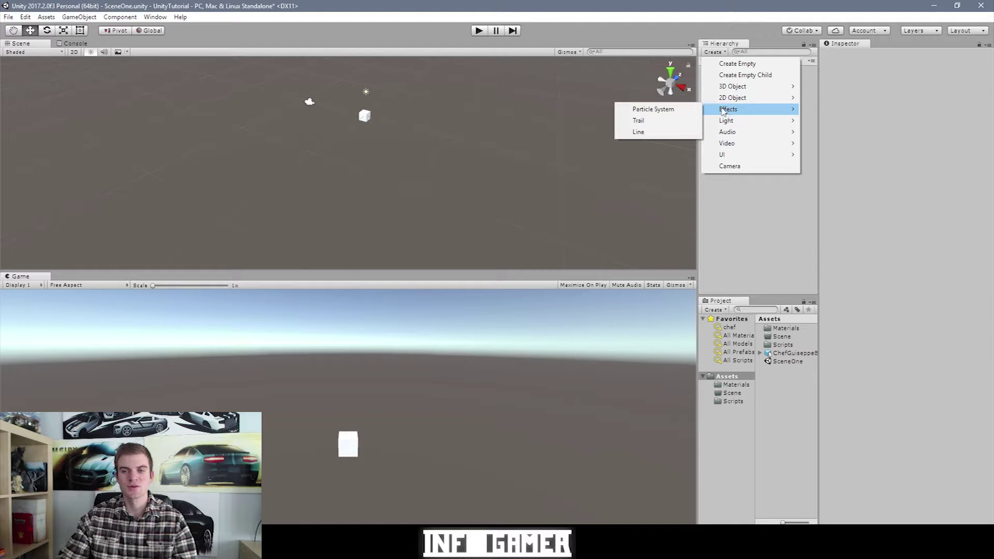
{"action": "left_click", "coordinate": [682, 110]}
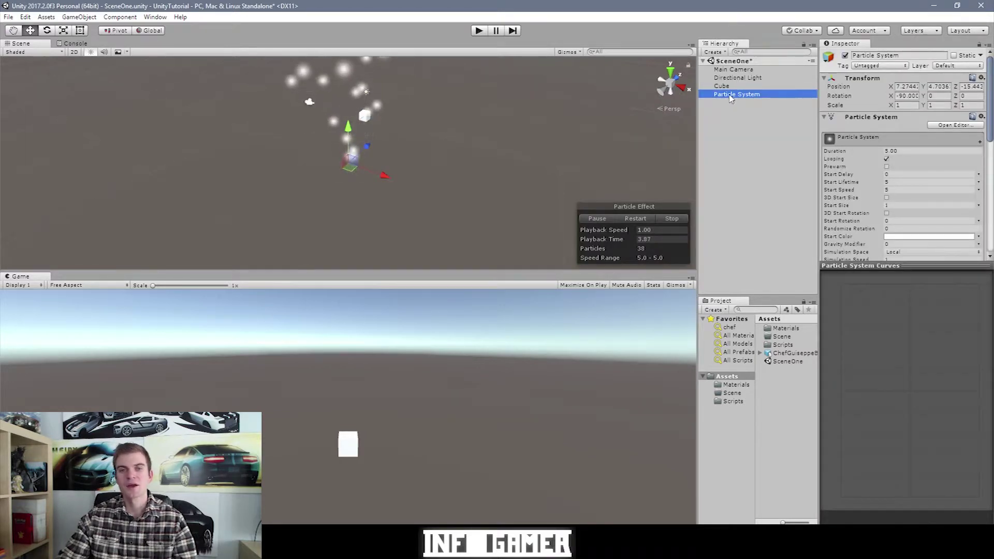
{"action": "left_click_drag", "start_coordinate": [732, 96], "coordinate": [723, 87]}
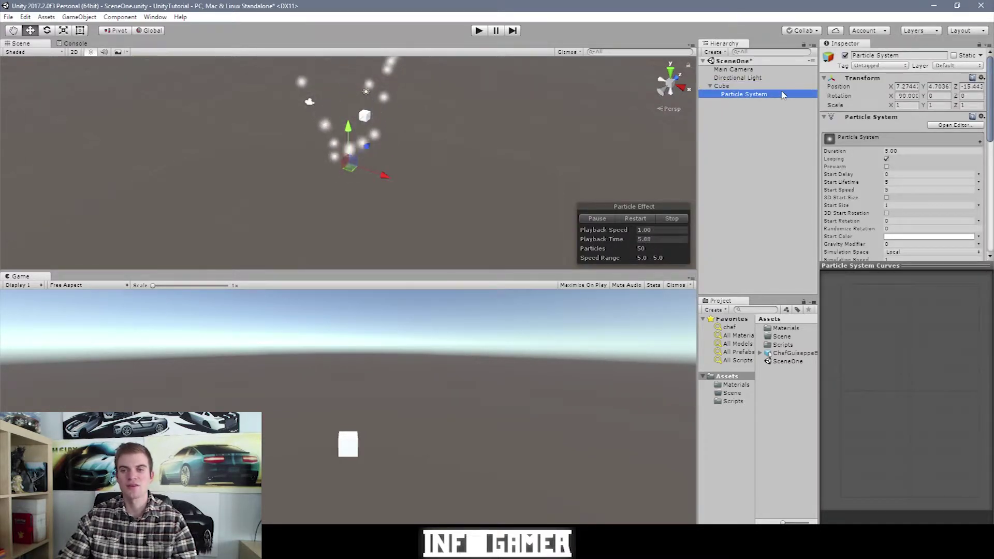
- Set the Particle System's position to 0, 0, 0, then deselect it
{"action": "left_click", "coordinate": [906, 86]}
{"action": "type", "text": "0"}
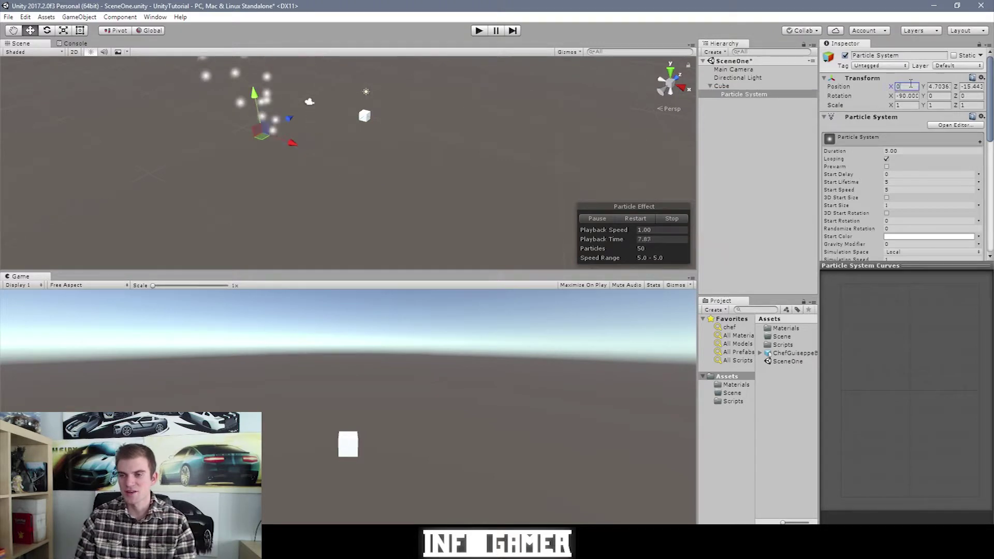
{"action": "left_click", "coordinate": [937, 87]}
{"action": "type", "text": "0"}
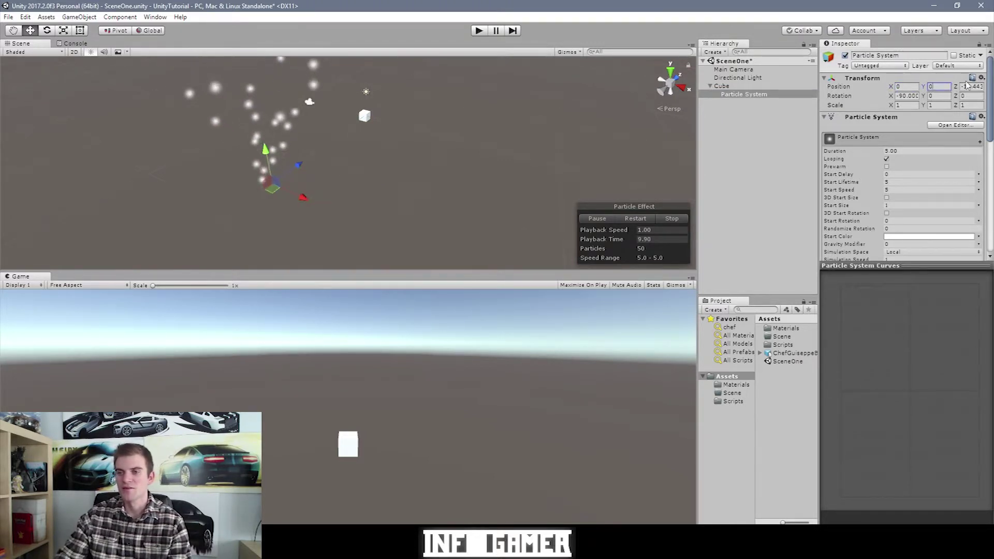
{"action": "left_click", "coordinate": [970, 86]}
{"action": "type", "text": "0"}
{"action": "left_click", "coordinate": [477, 59]}
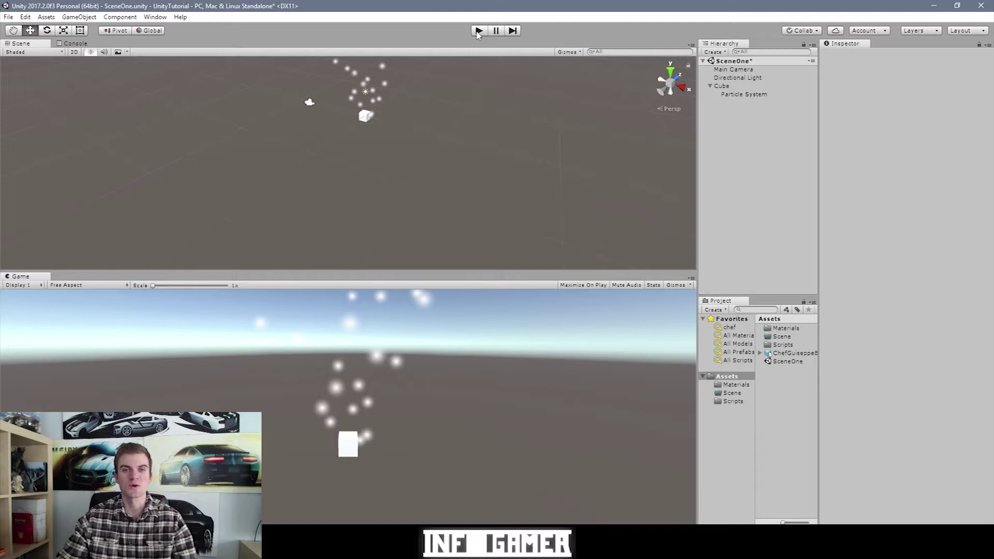
- Play the game and orbit the Scene view to follow the particle trail, then stop
{"action": "left_click", "coordinate": [478, 31]}
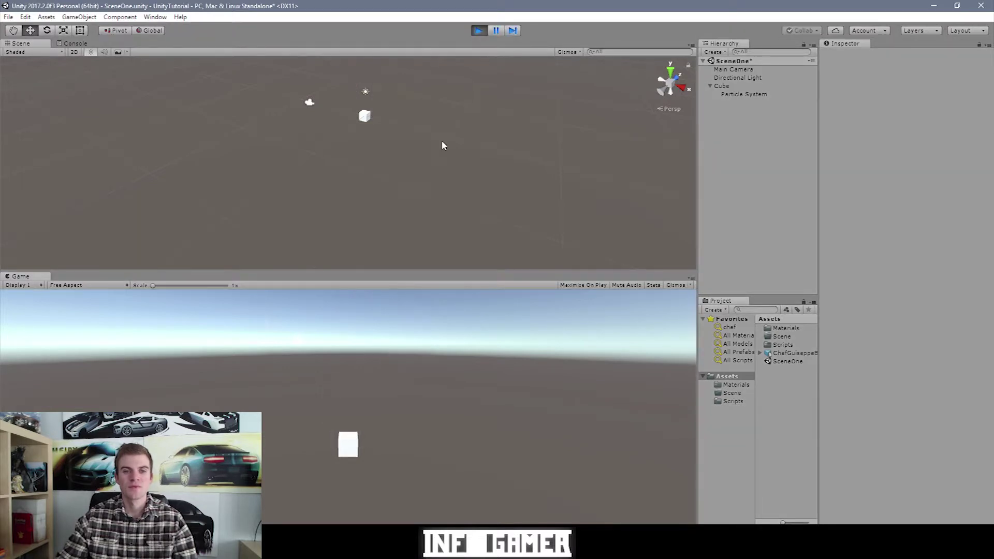
{"action": "left_click_drag", "start_coordinate": [361, 200], "coordinate": [376, 151], "text": "alt"}
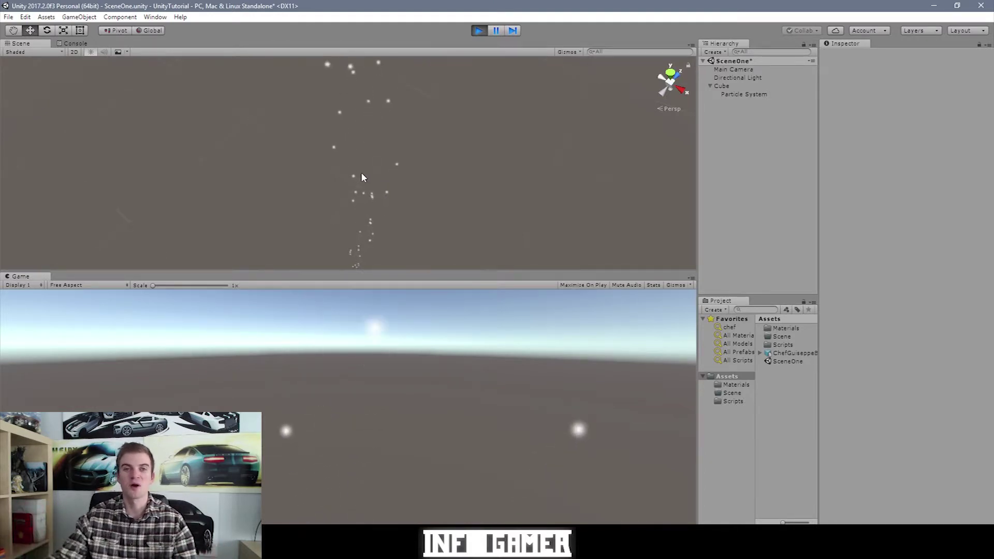
{"action": "left_click", "coordinate": [479, 31]}
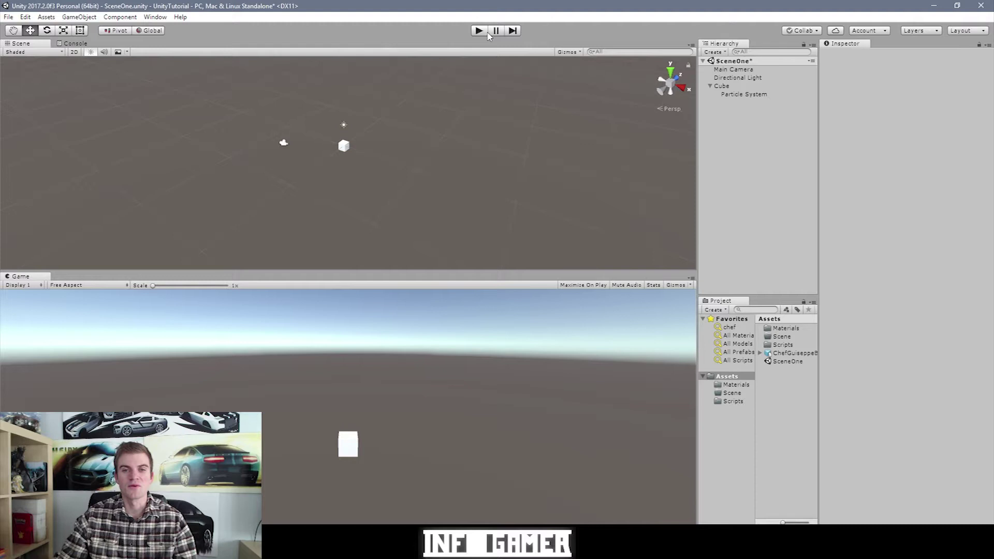
- Run and stop the game, then enable Pause and press Play to start it paused
{"action": "left_click", "coordinate": [479, 32]}
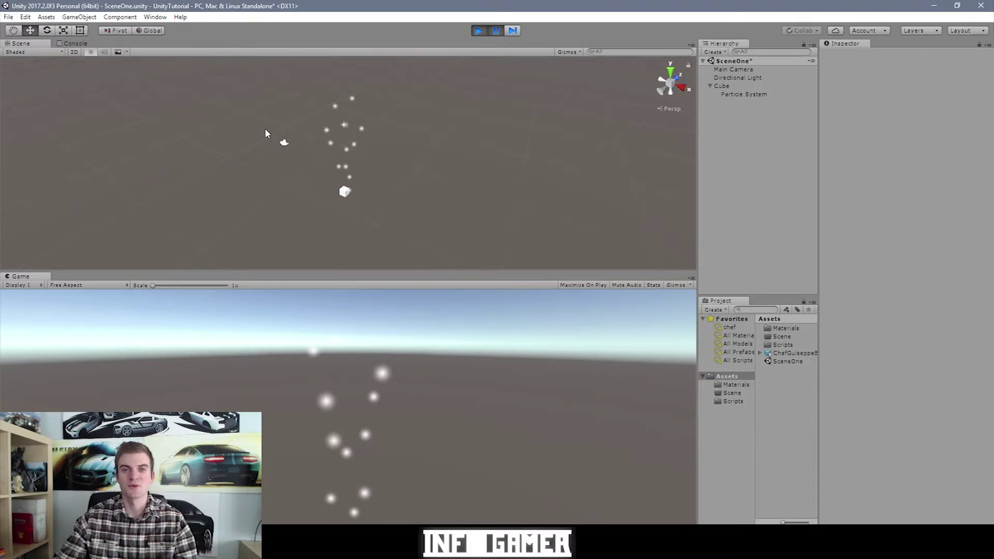
{"action": "left_click", "coordinate": [480, 31]}
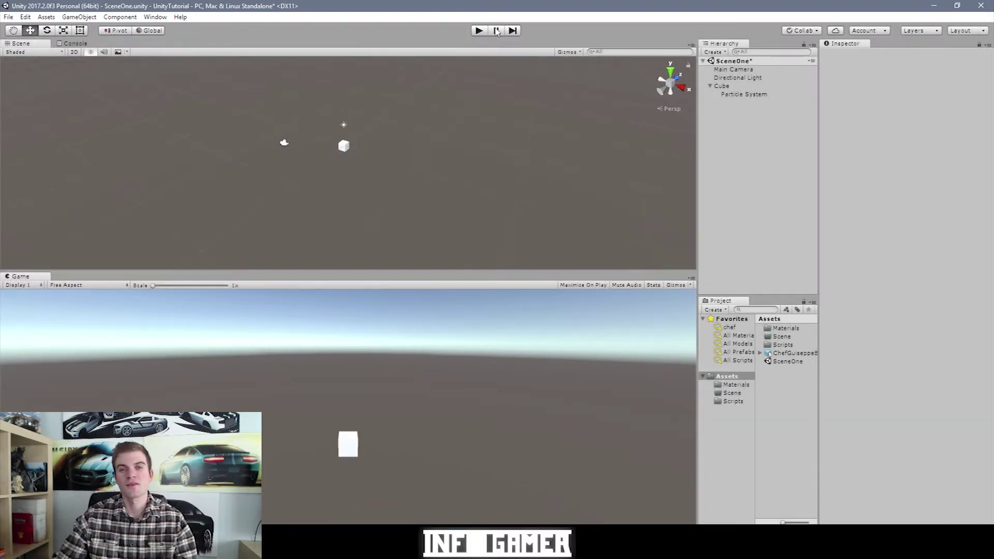
{"action": "left_click", "coordinate": [495, 31]}
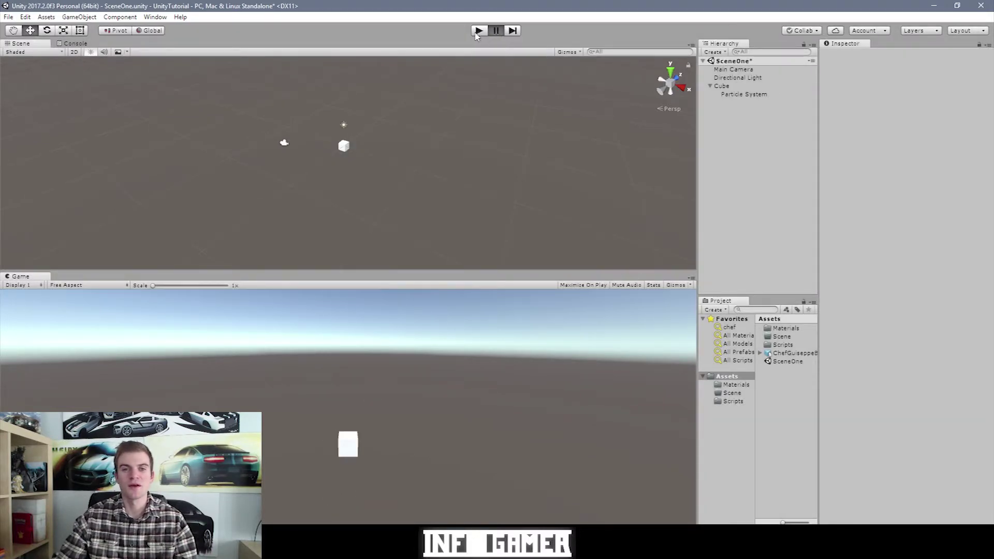
{"action": "left_click", "coordinate": [477, 32]}
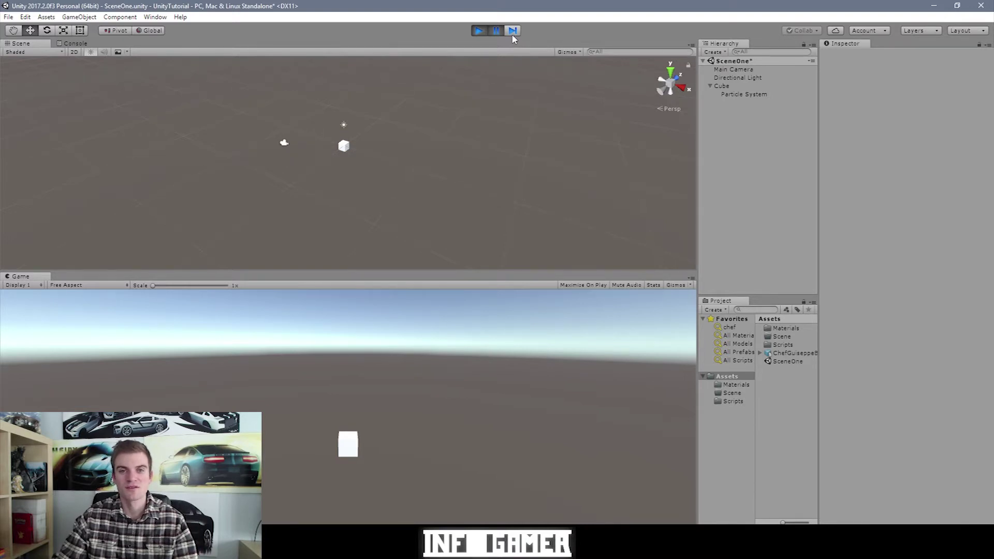
- Advance 27 frames with Next Frame to watch the cube drop and emit particles, then exit play mode
{"action": "left_click", "coordinate": [513, 31]}
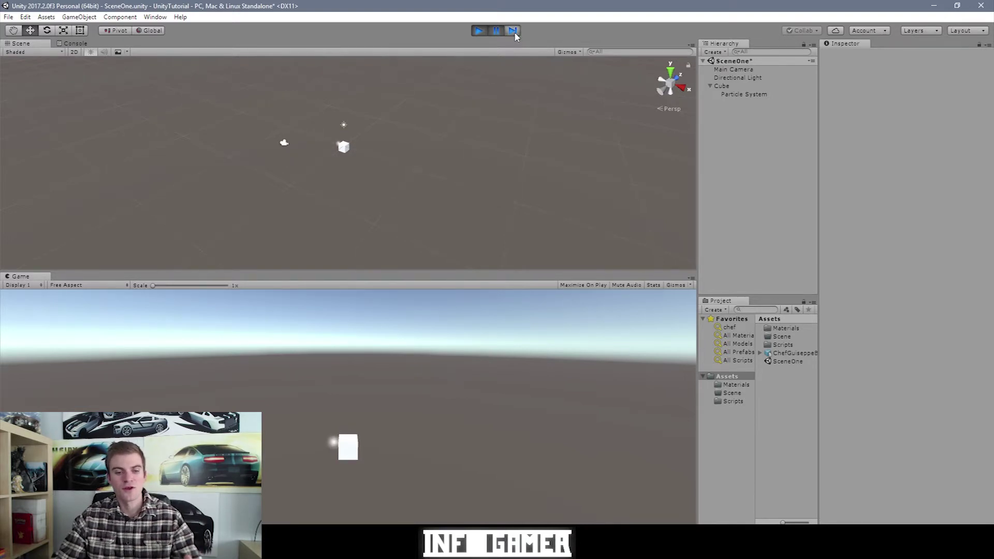
{"action": "left_click", "coordinate": [513, 31]}
{"action": "left_click", "coordinate": [512, 31]}
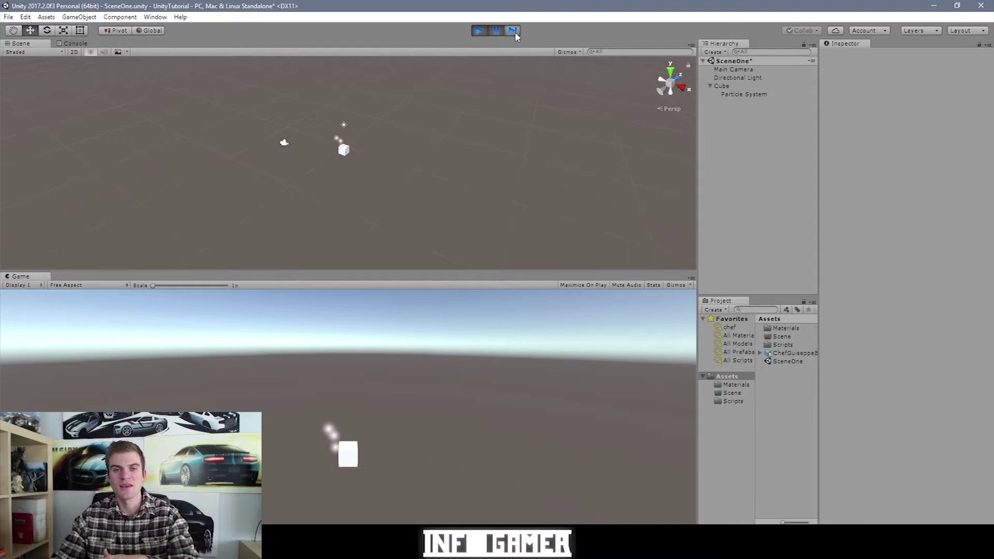
{"action": "left_click", "coordinate": [514, 32]}
{"action": "left_click", "coordinate": [515, 32]}
{"action": "left_click", "coordinate": [514, 32]}
{"action": "left_click", "coordinate": [514, 32]}
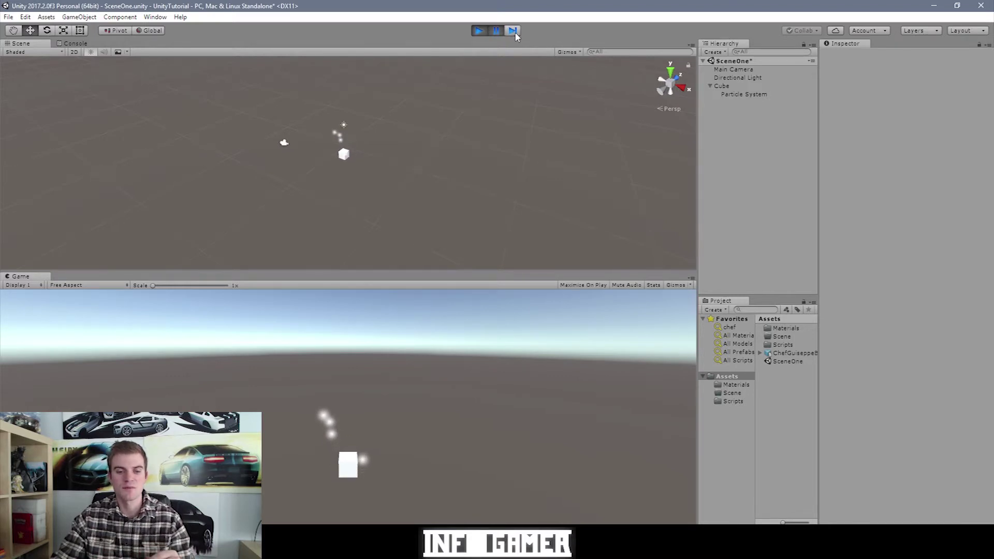
{"action": "left_click", "coordinate": [515, 32]}
{"action": "left_click", "coordinate": [514, 33]}
{"action": "left_click", "coordinate": [514, 32]}
{"action": "left_click", "coordinate": [515, 32]}
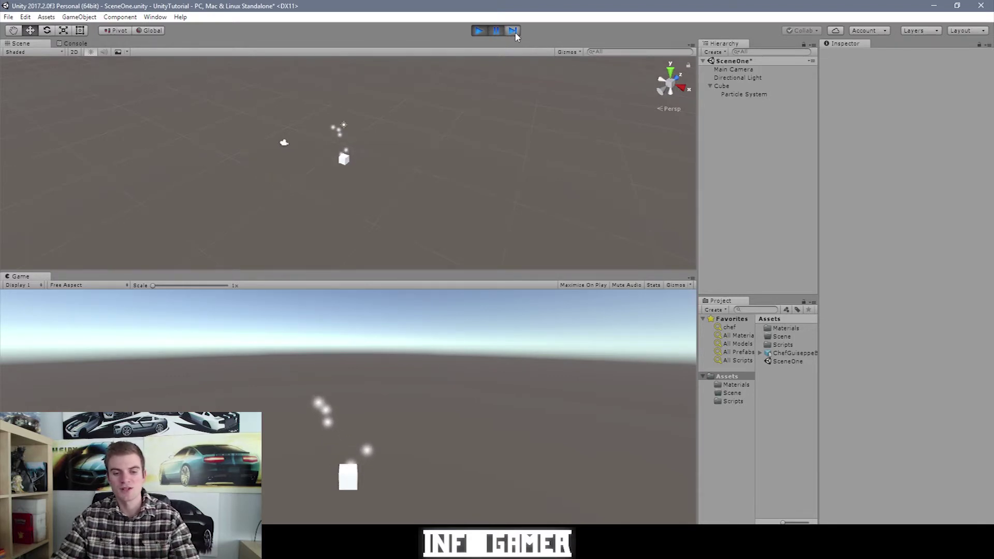
{"action": "left_click", "coordinate": [515, 32]}
{"action": "left_click", "coordinate": [514, 33]}
{"action": "left_click", "coordinate": [515, 32]}
{"action": "left_click", "coordinate": [514, 32]}
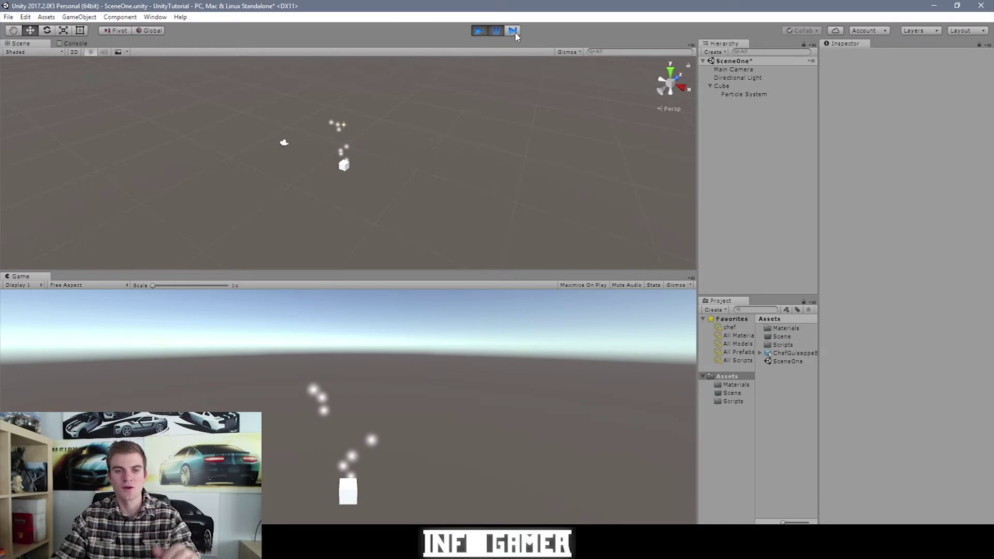
{"action": "left_click", "coordinate": [515, 32]}
{"action": "left_click", "coordinate": [515, 32]}
{"action": "left_click", "coordinate": [514, 32]}
{"action": "left_click", "coordinate": [514, 32]}
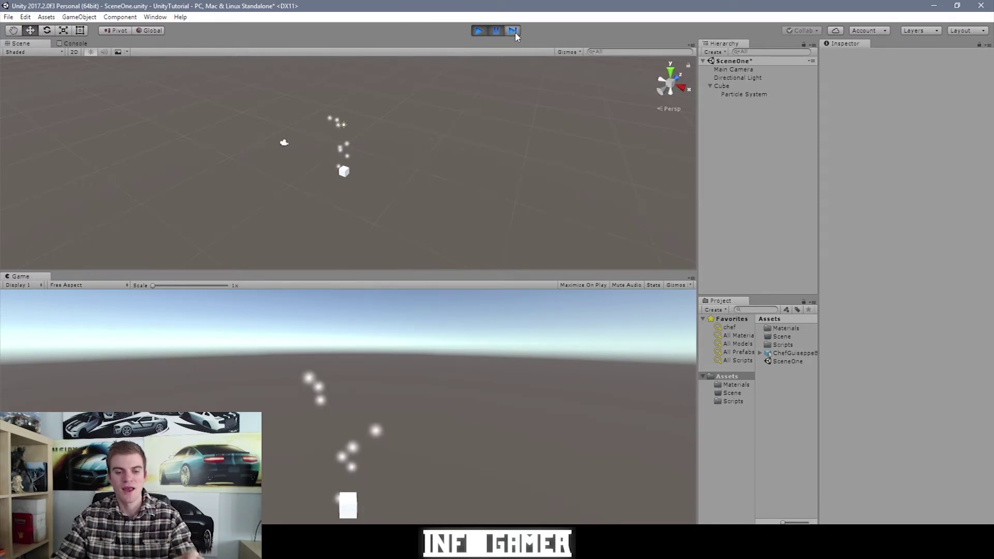
{"action": "left_click", "coordinate": [514, 32]}
{"action": "left_click", "coordinate": [515, 32]}
{"action": "left_click", "coordinate": [515, 32]}
{"action": "left_click", "coordinate": [515, 32]}
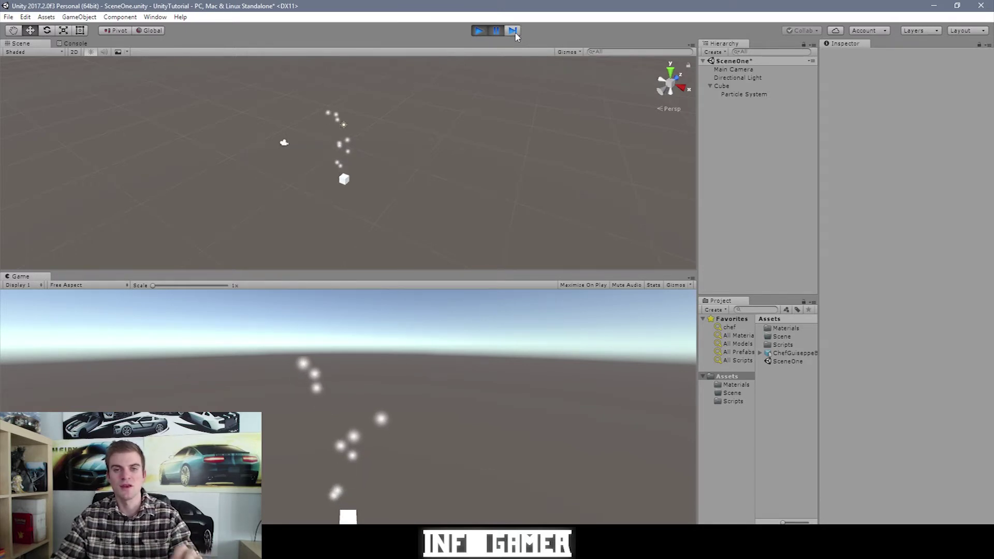
{"action": "left_click", "coordinate": [514, 32]}
{"action": "left_click", "coordinate": [515, 32]}
{"action": "left_click", "coordinate": [515, 33]}
{"action": "left_click", "coordinate": [514, 32]}
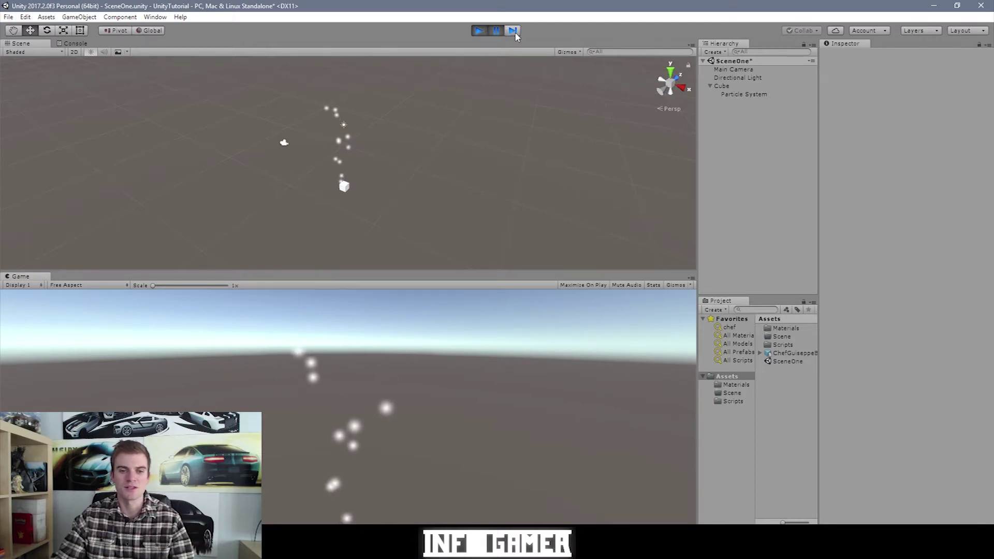
{"action": "left_click", "coordinate": [478, 30]}
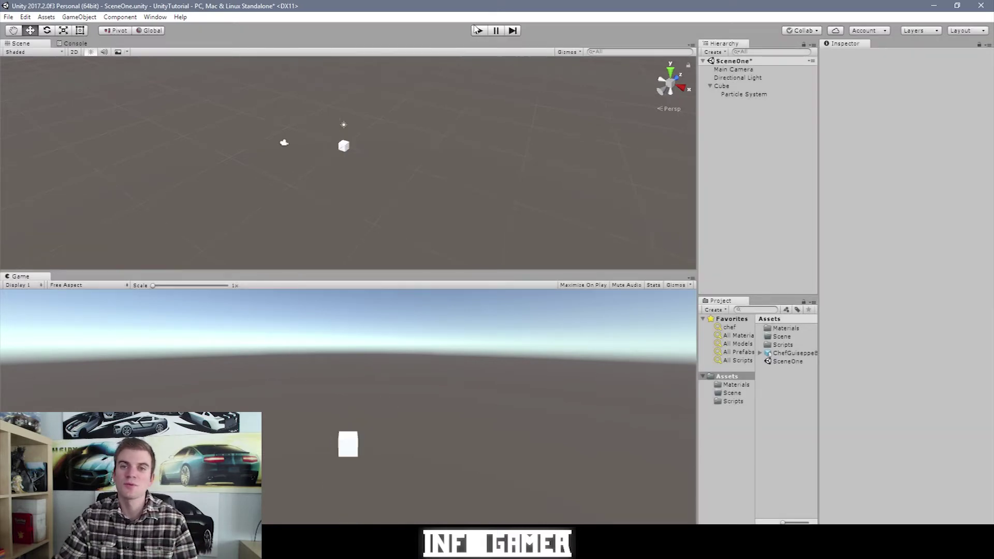